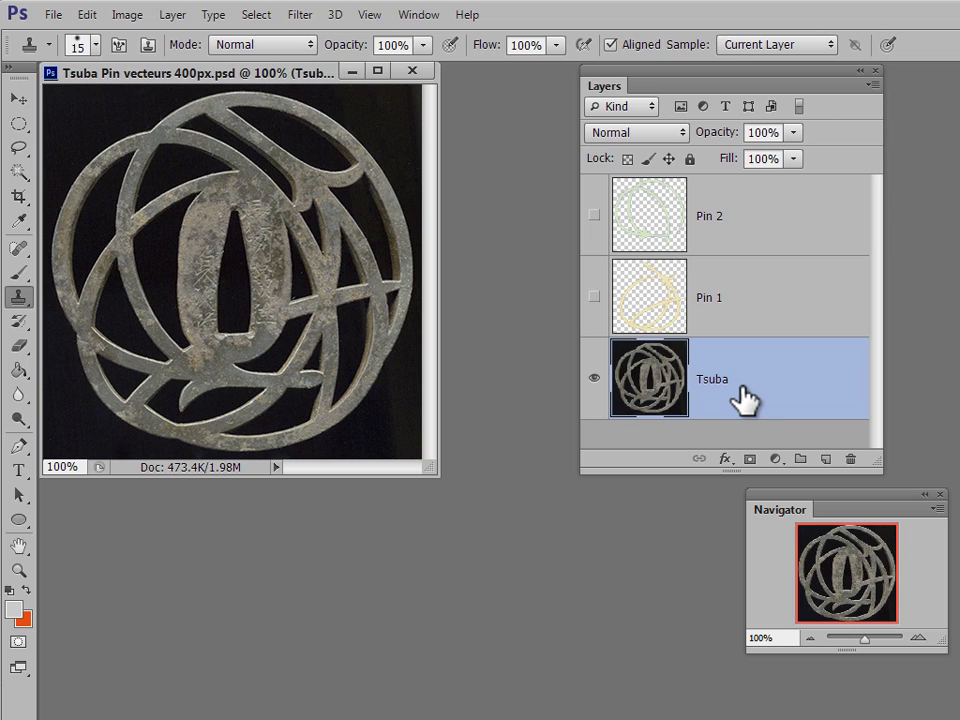
Step: Make the Pin 1 and Pin 2 layers visible and open the Timeline as a video timeline
click(594, 298)
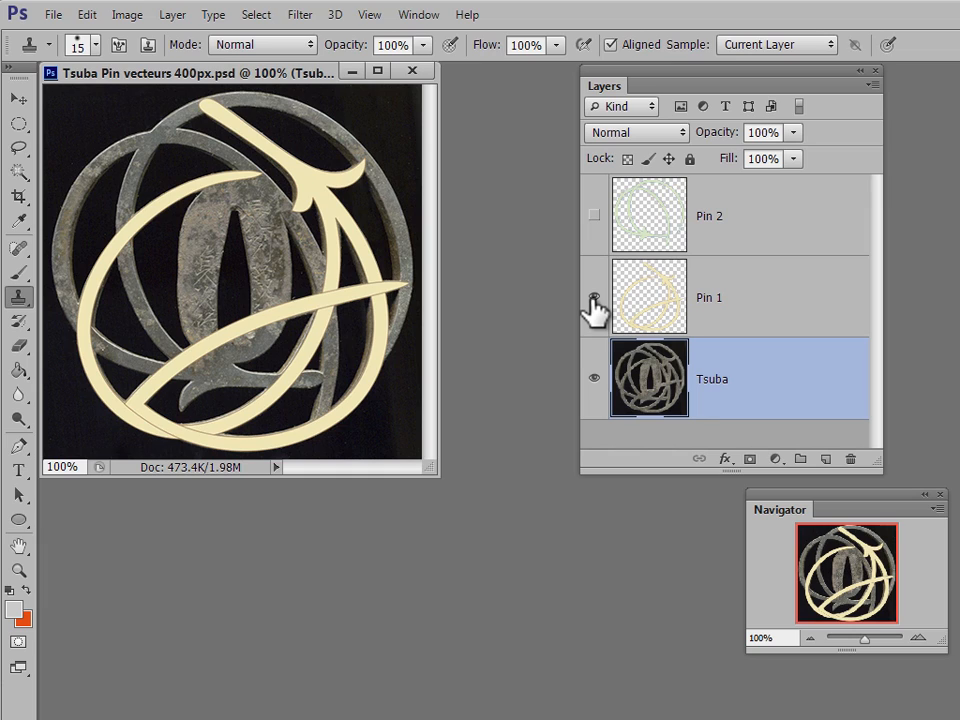
click(594, 217)
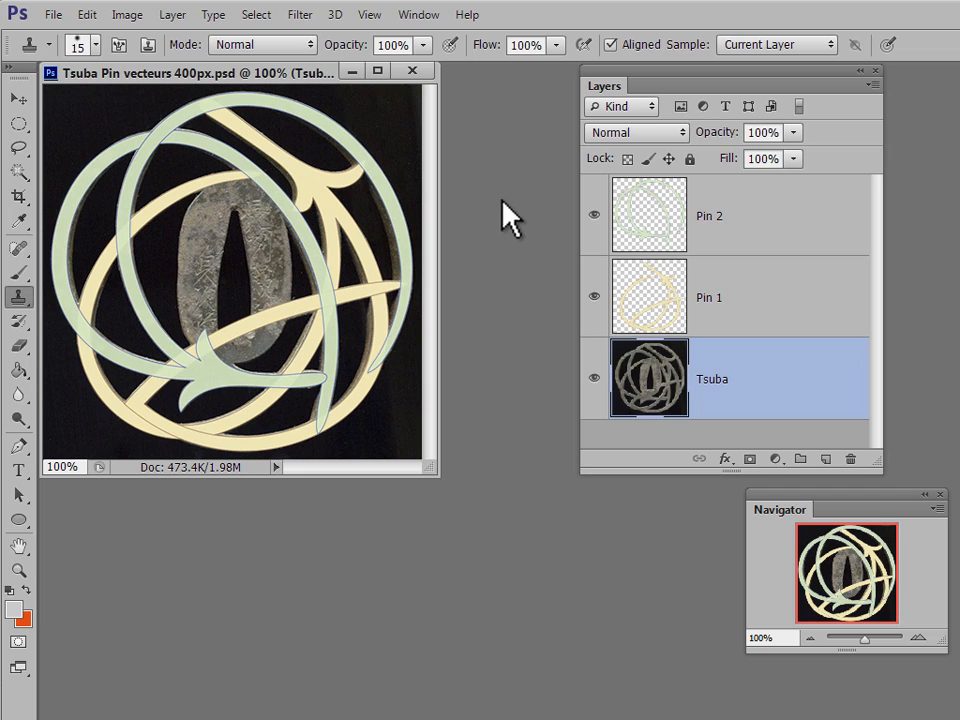
click(420, 15)
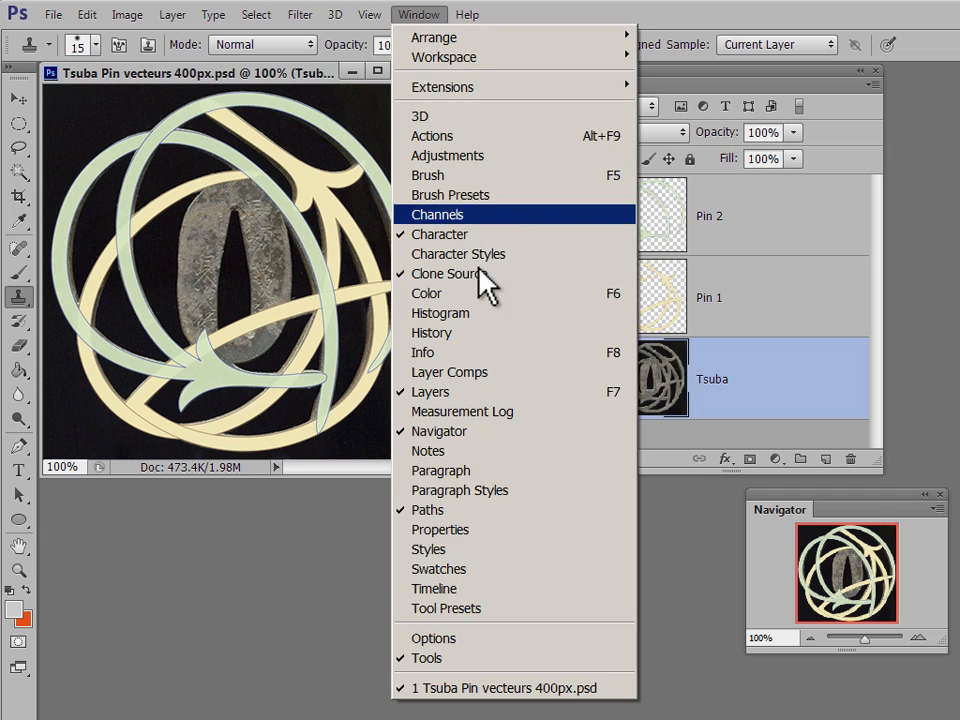
click(466, 588)
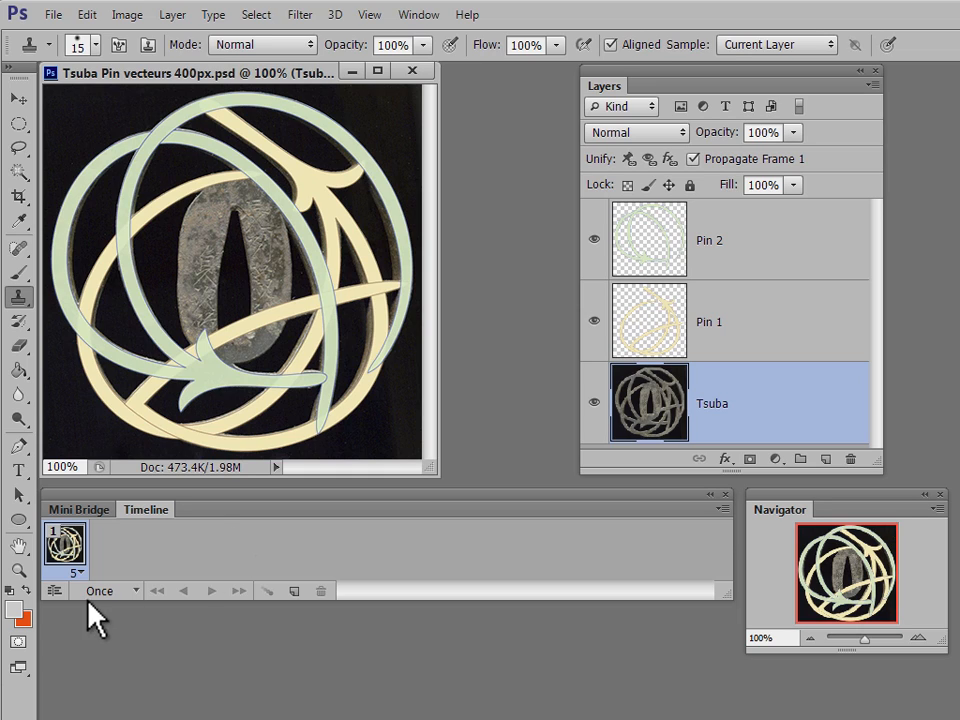
click(54, 593)
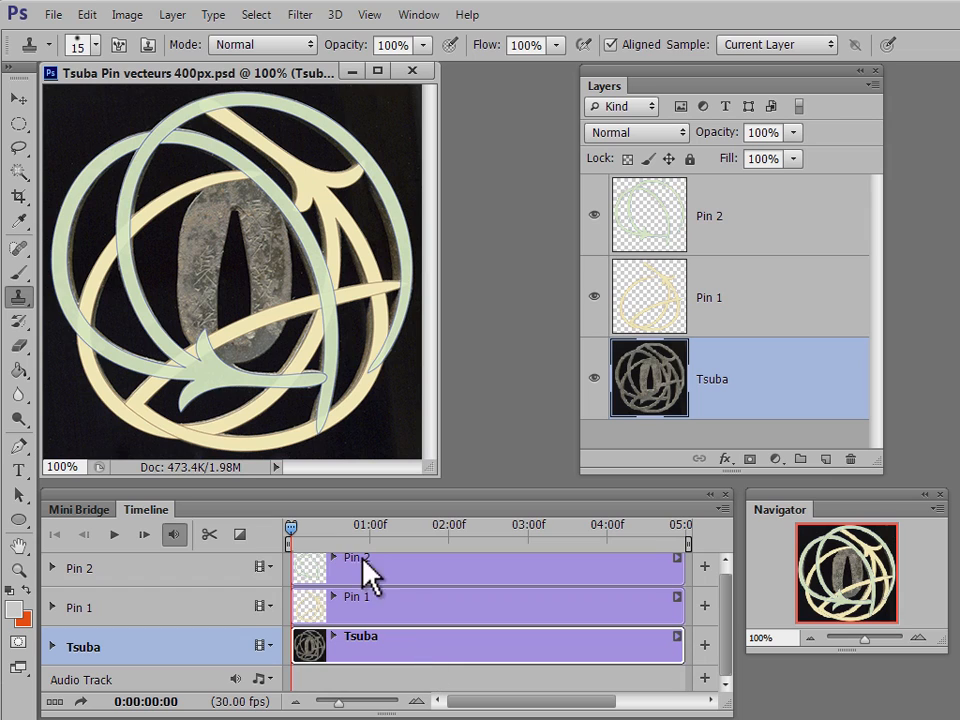
Step: Trim the timeline clips so Pin 1 runs from 00:14 to 04:00 and Pin 2 from 01:00 to about 04:15
drag(291, 527, 240, 525)
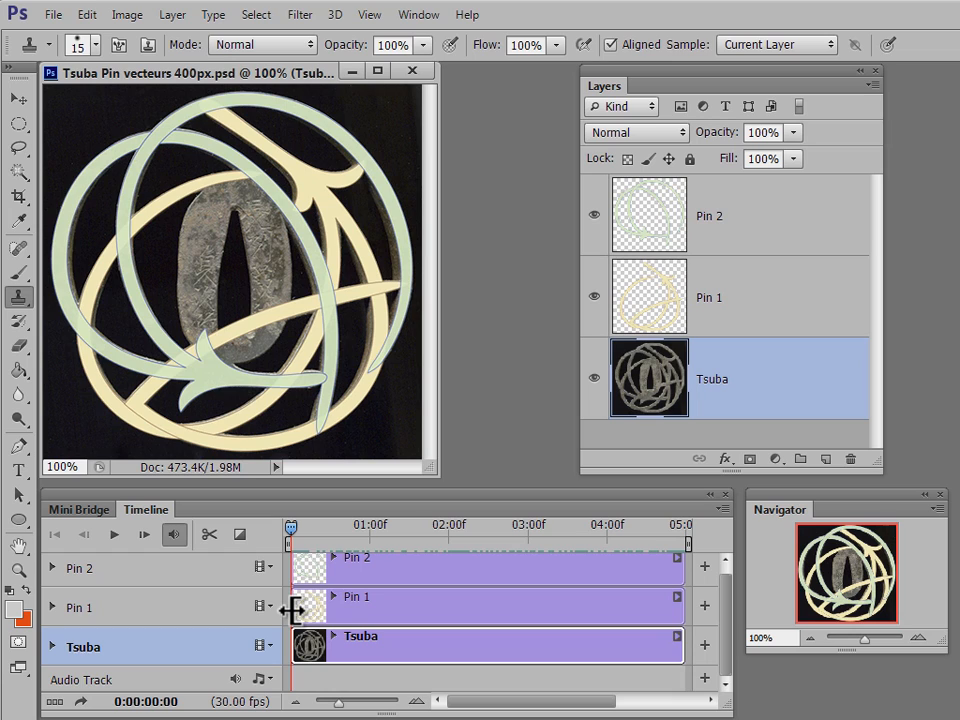
drag(292, 607, 330, 612)
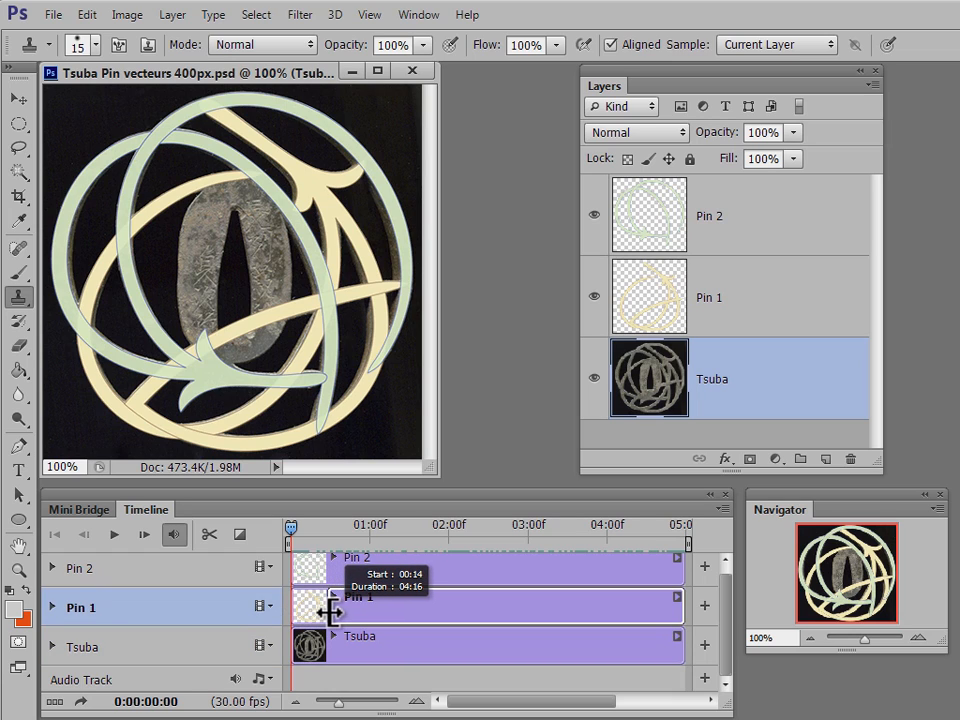
drag(296, 570, 370, 572)
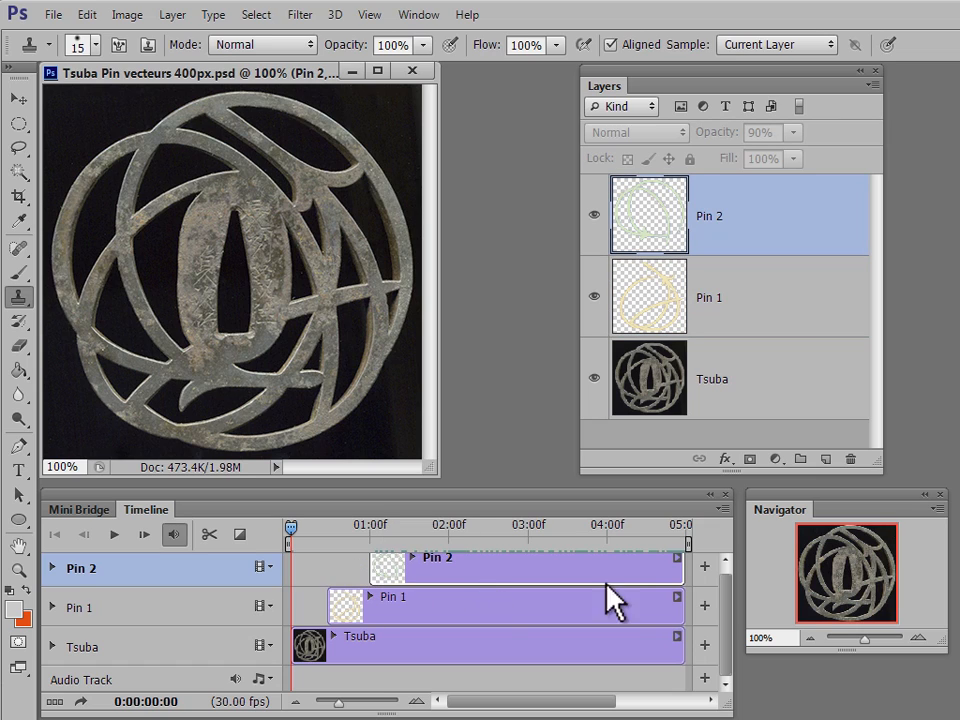
drag(678, 567, 645, 569)
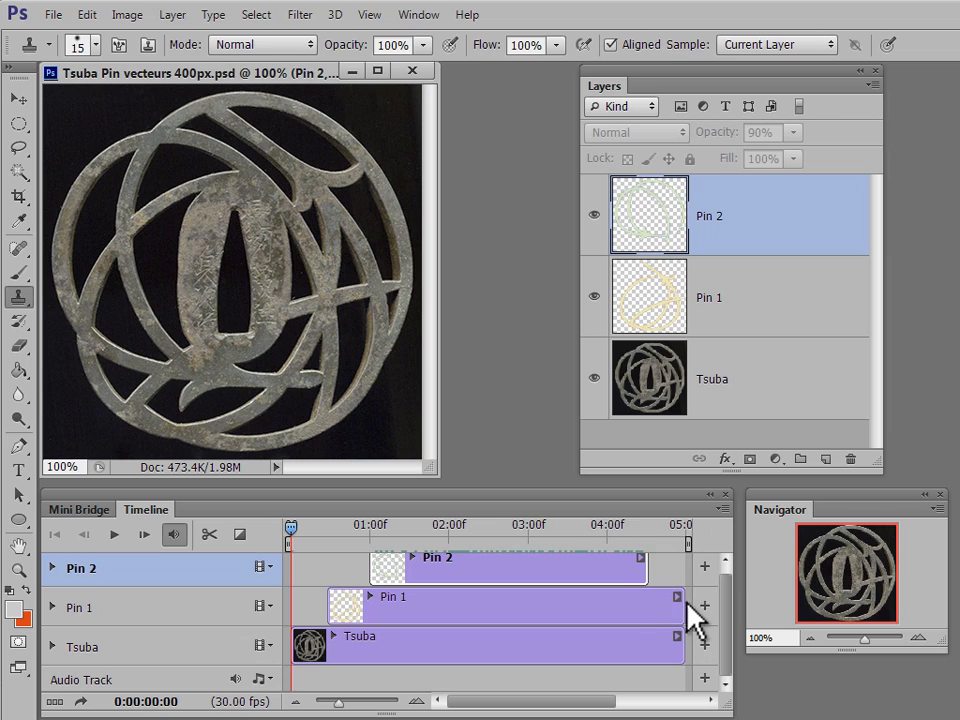
drag(681, 606, 608, 613)
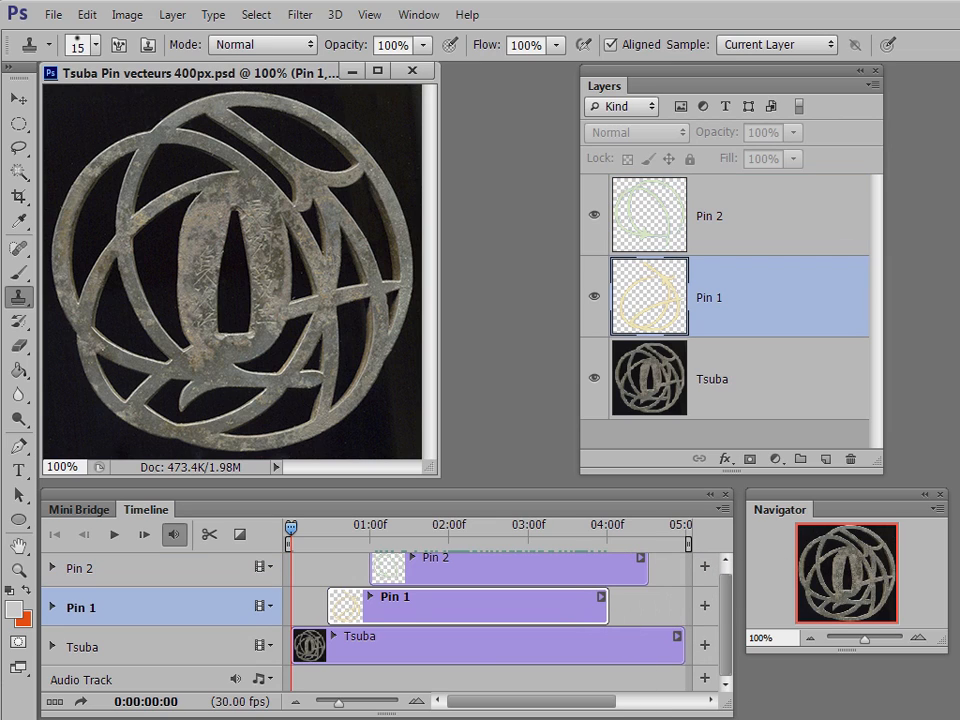
mouse_move(291, 529)
mouse_down()
mouse_move(662, 537)
mouse_move(308, 546)
mouse_move(291, 536)
mouse_move(291, 544)
mouse_up()
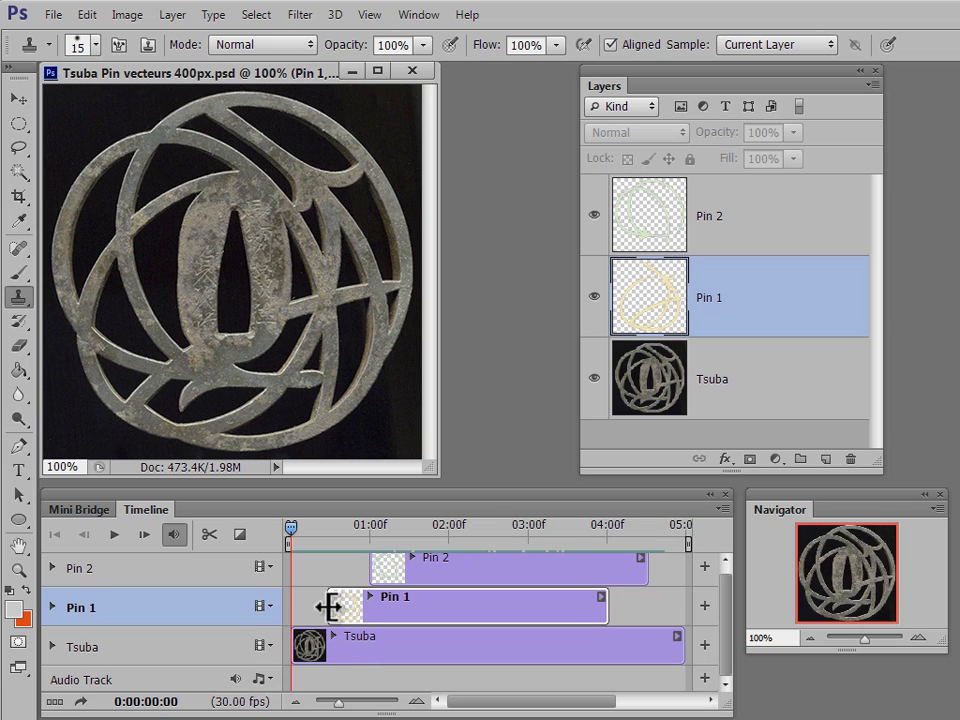
Step: Add an opacity keyframe at the start of the Pin 1 clip, at 00:14, with the layer opacity at 0%
click(51, 607)
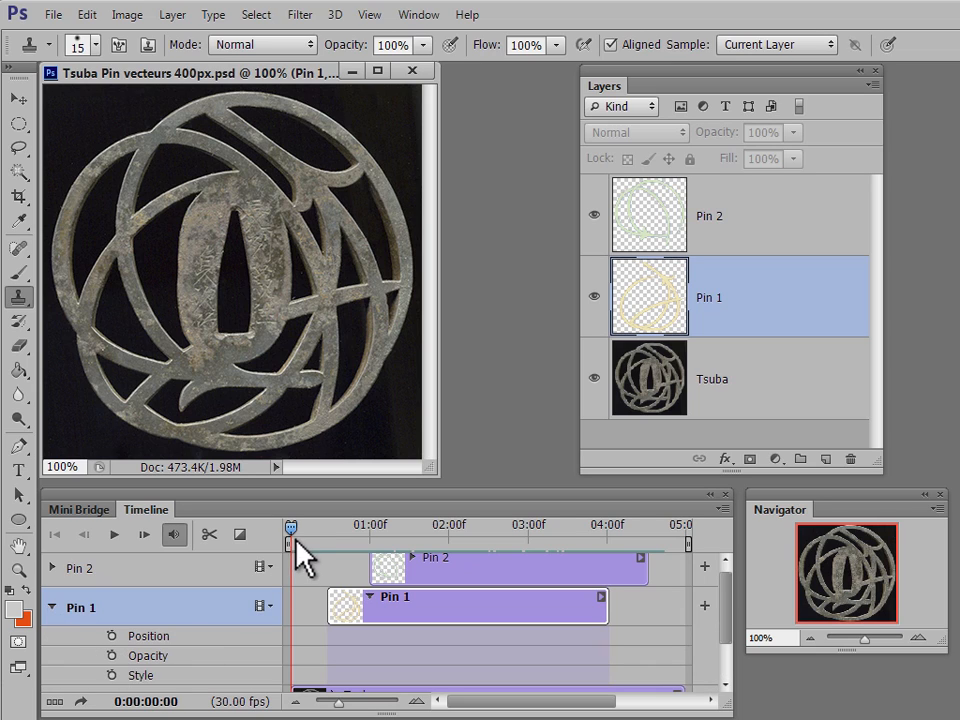
drag(291, 530, 330, 530)
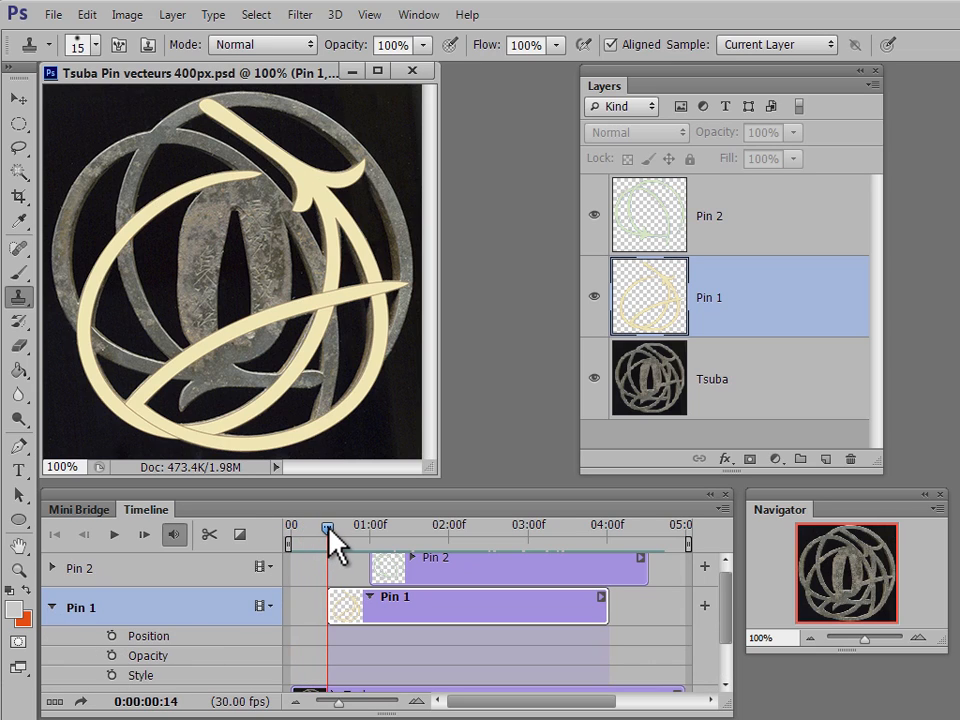
click(111, 655)
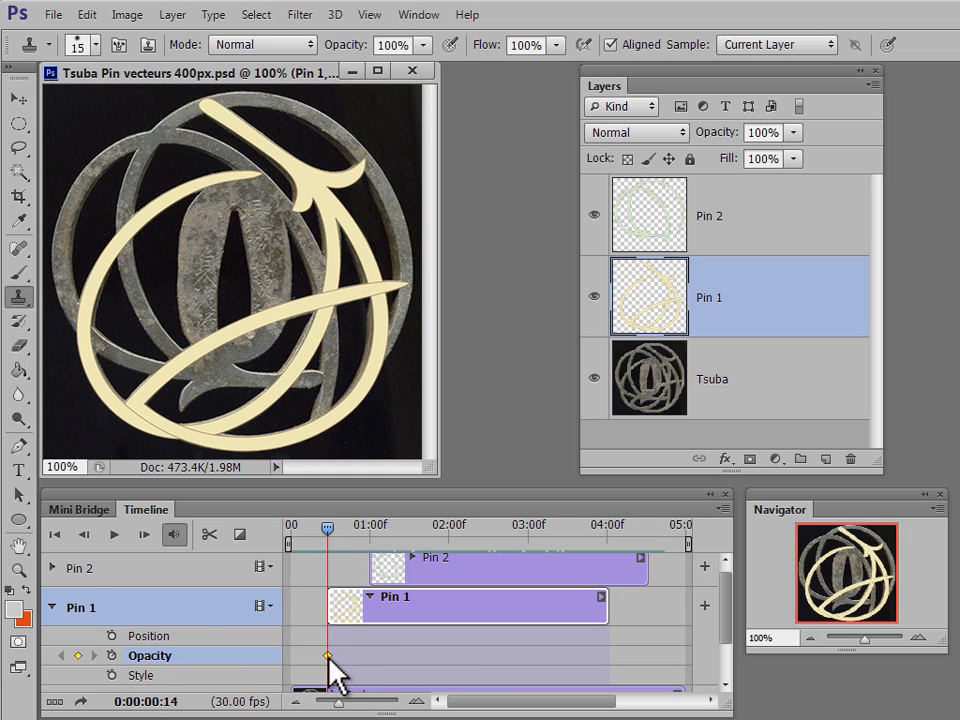
click(795, 134)
drag(790, 153, 675, 165)
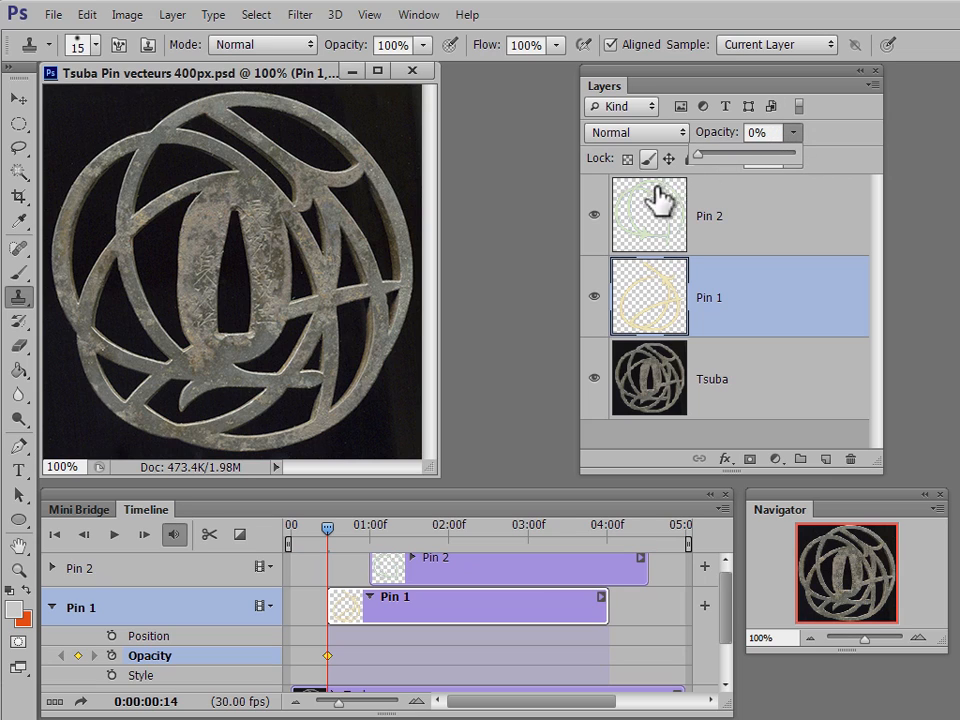
Step: Add a second Pin 1 opacity keyframe at 00:27 and set the layer opacity to 100%
drag(324, 527, 362, 529)
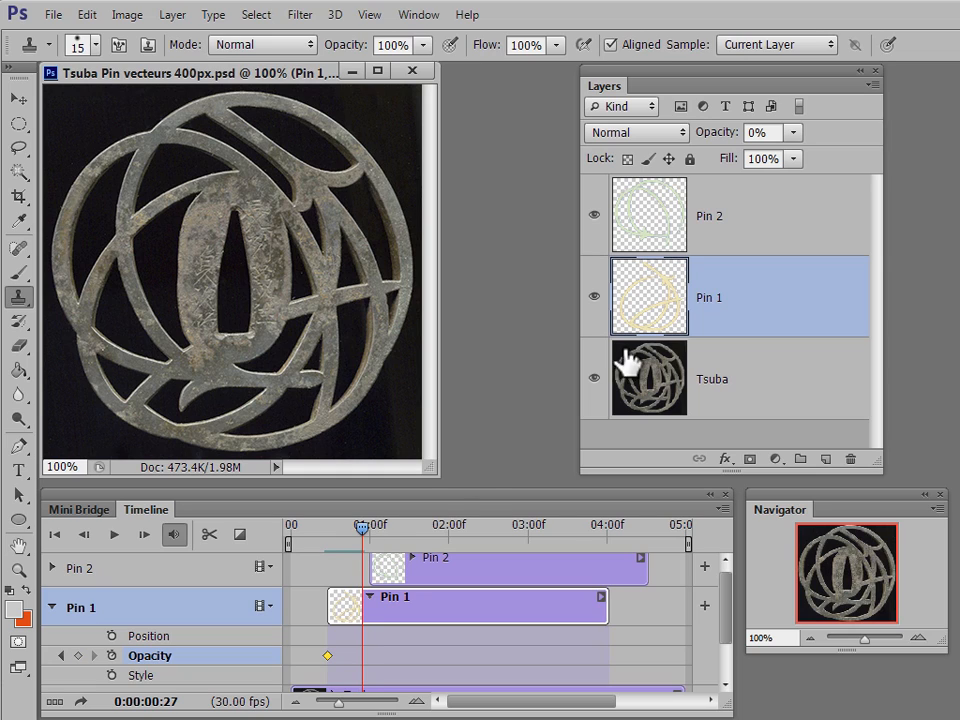
click(78, 655)
click(793, 132)
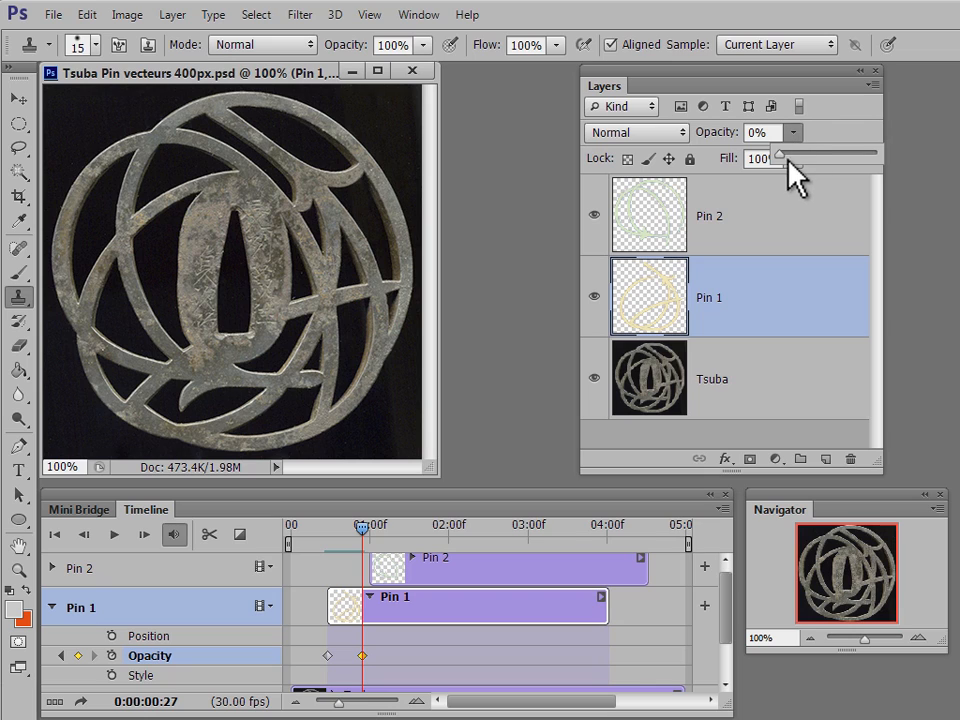
drag(788, 157, 894, 156)
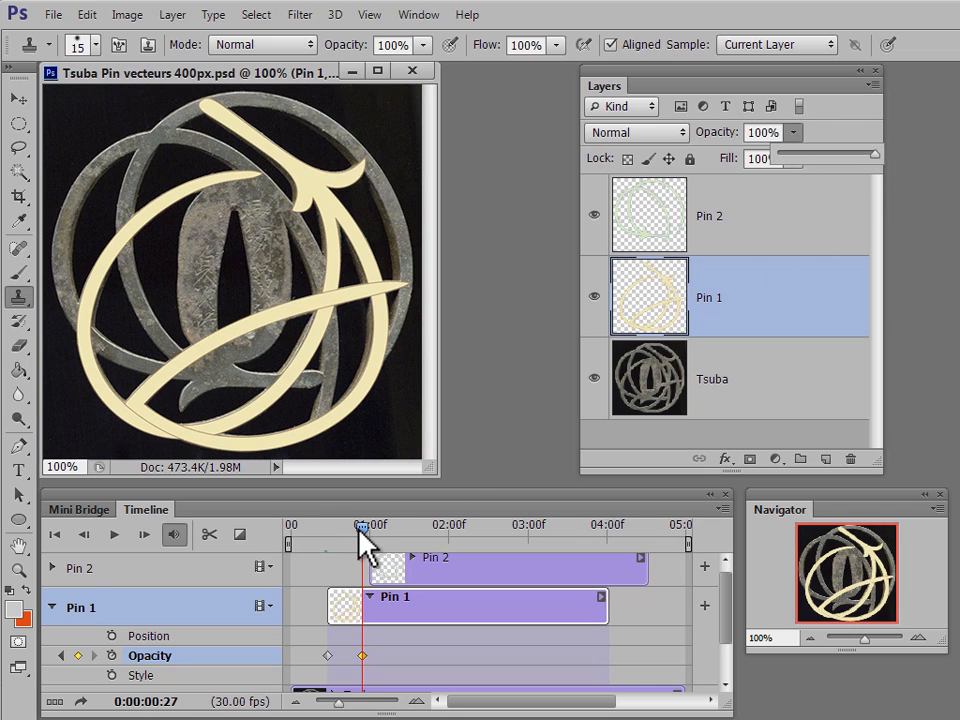
Step: Fade out Pin 1 with a 100% opacity keyframe at 03:17 and a 0% opacity keyframe at 04:00
drag(359, 529, 580, 526)
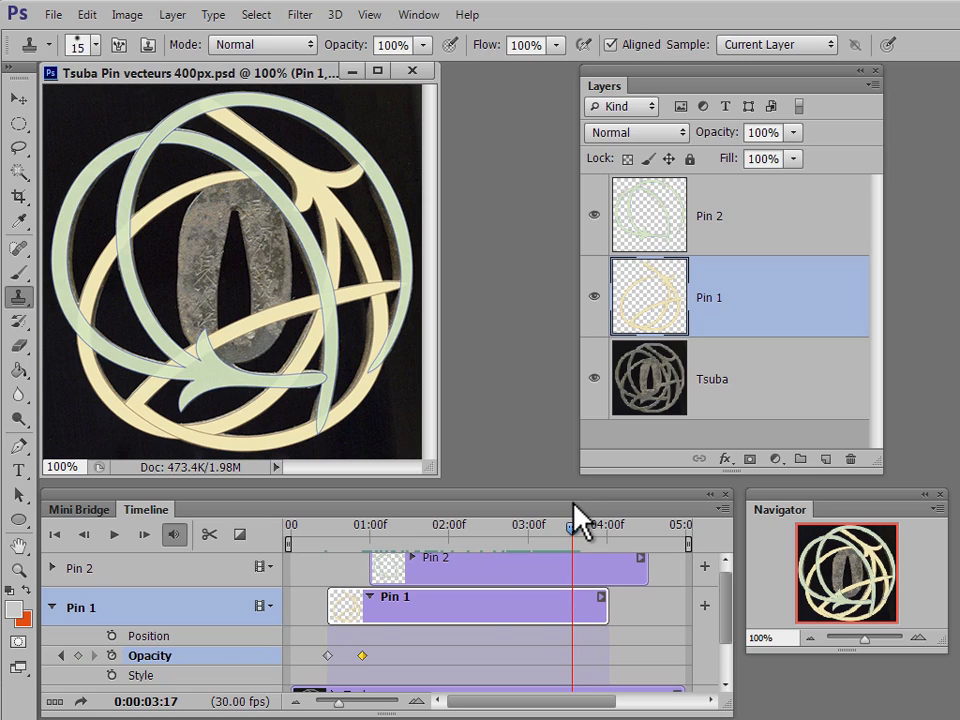
click(78, 655)
drag(571, 528, 608, 531)
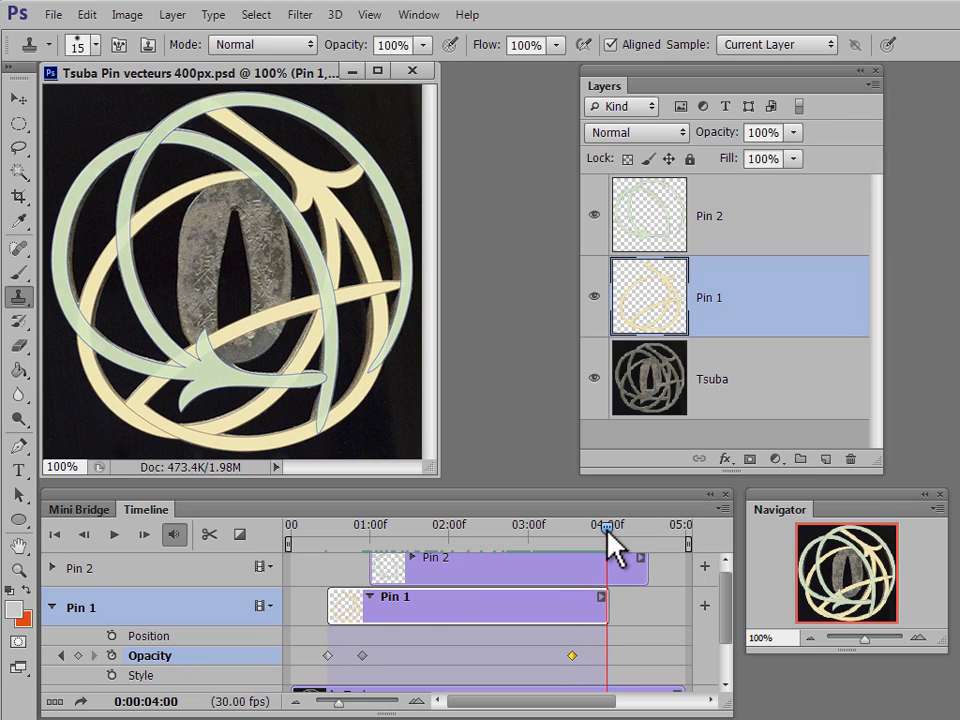
click(78, 655)
click(793, 132)
drag(790, 153, 668, 185)
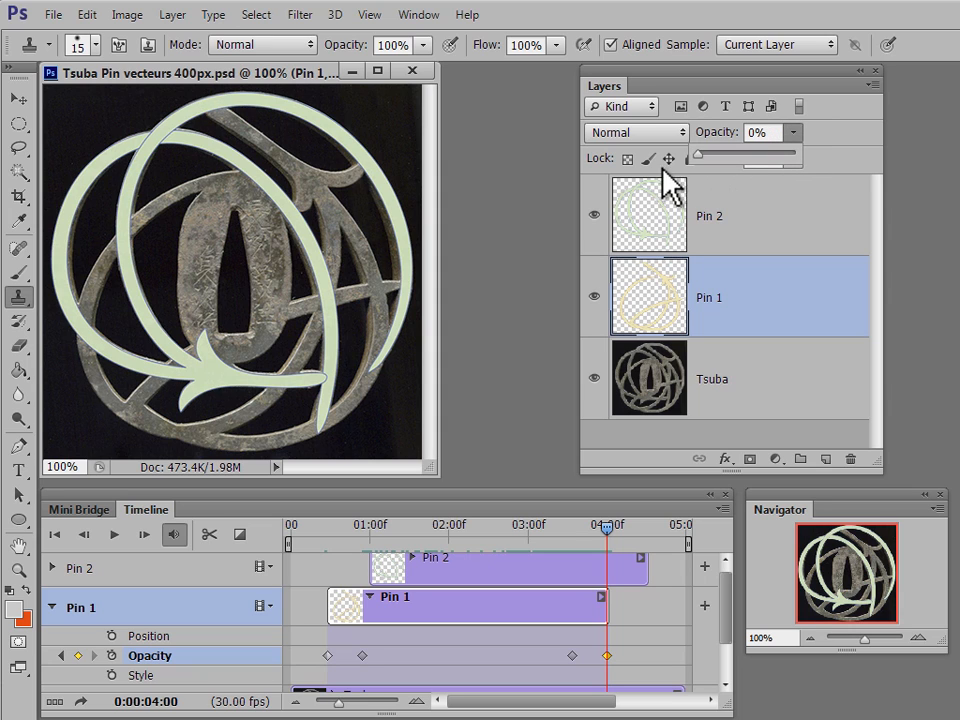
Step: Add an opacity keyframe at the start of the Pin 2 clip, at 01:00, with the layer opacity at 0%
drag(607, 529, 369, 524)
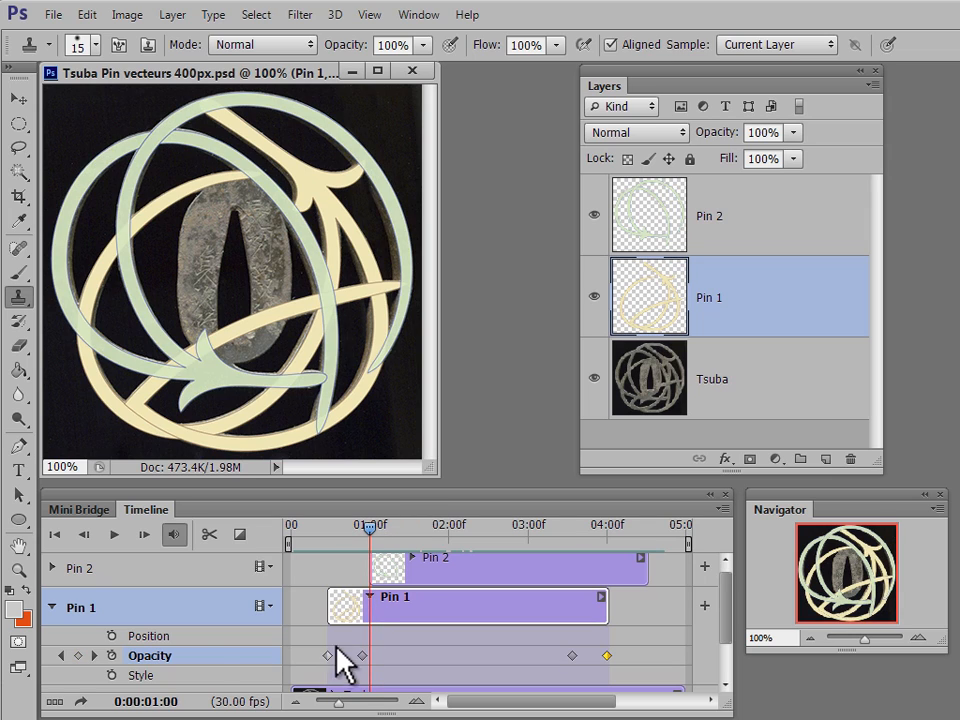
click(52, 607)
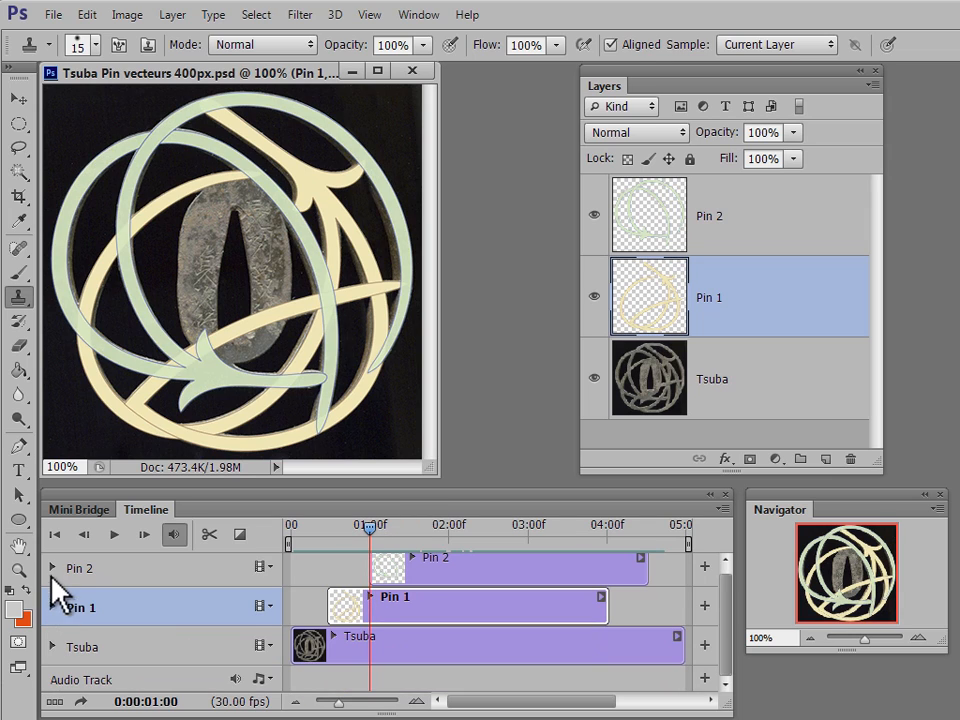
click(52, 568)
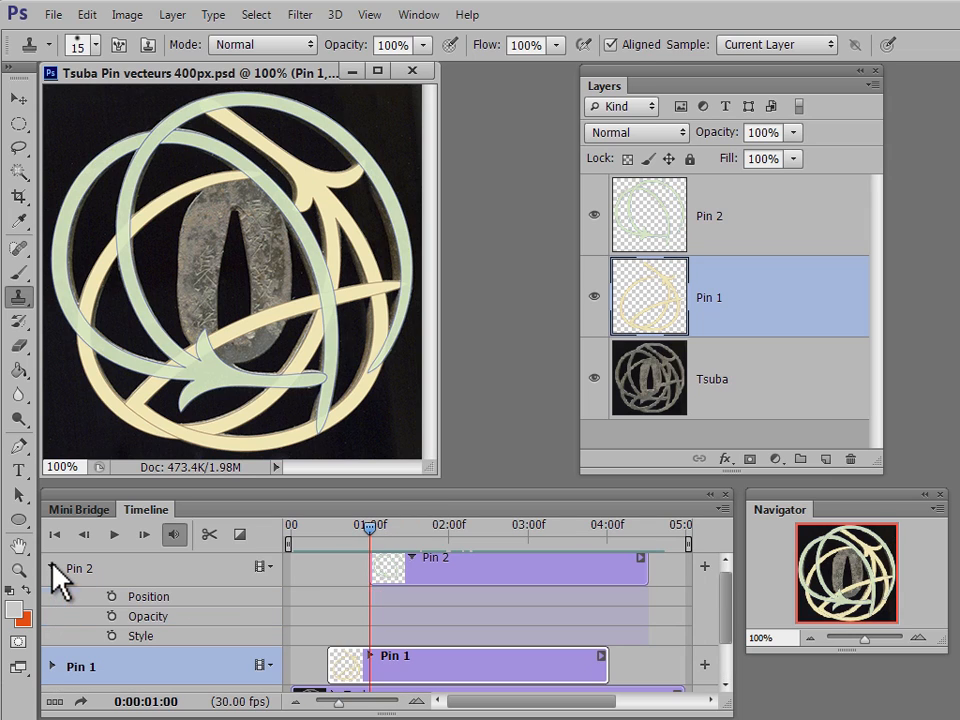
click(110, 617)
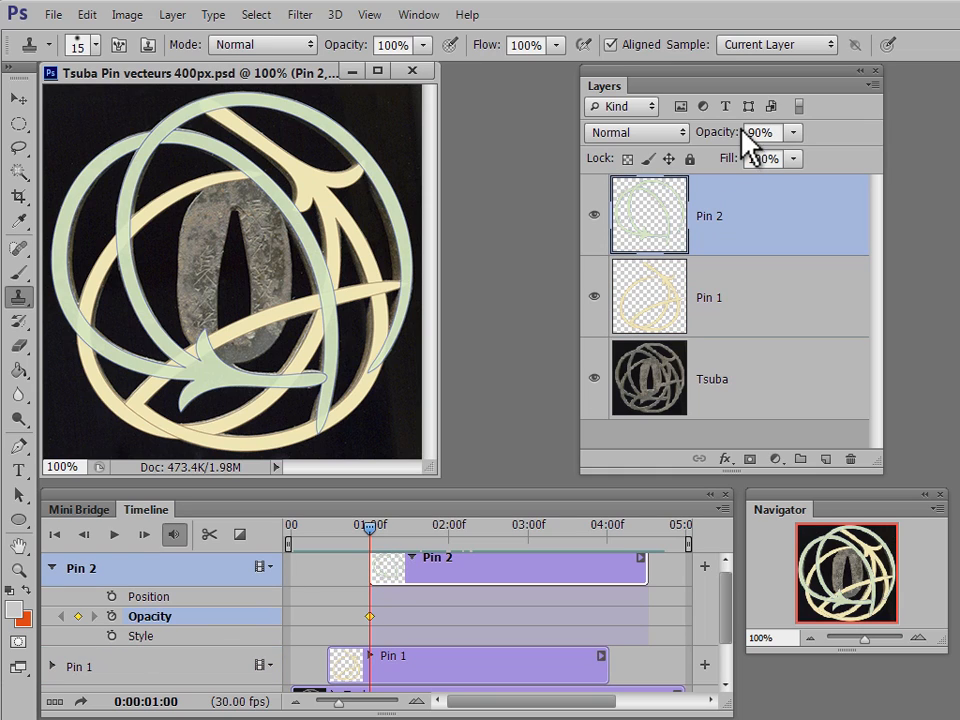
click(794, 134)
drag(793, 158, 652, 165)
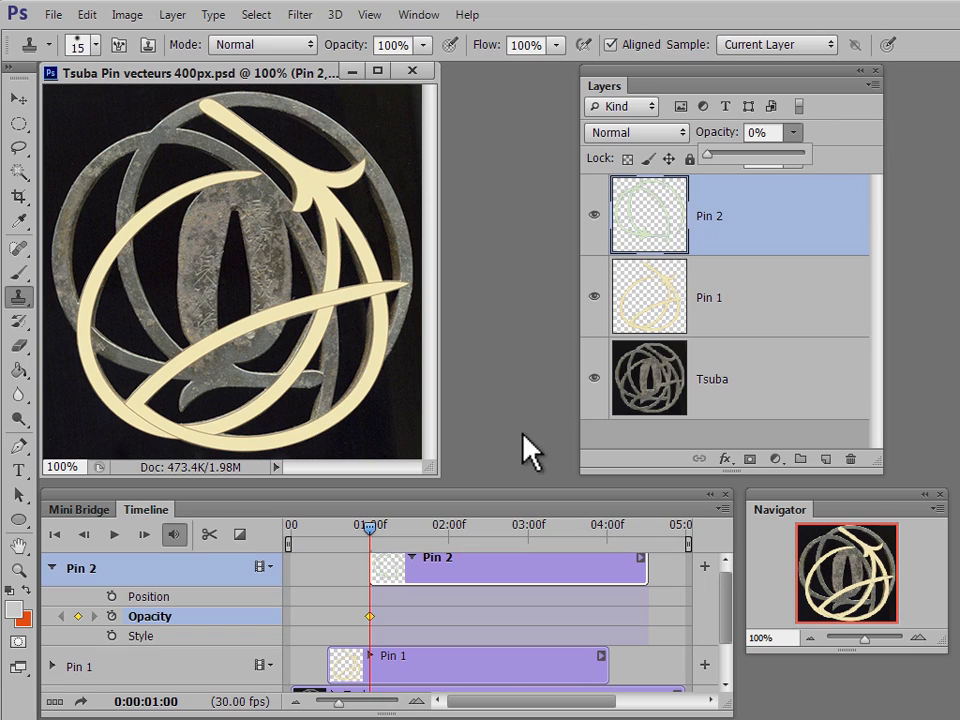
Step: Set Pin 2's opacity to 90% at 01:13 to complete its fade-in
drag(371, 528, 405, 530)
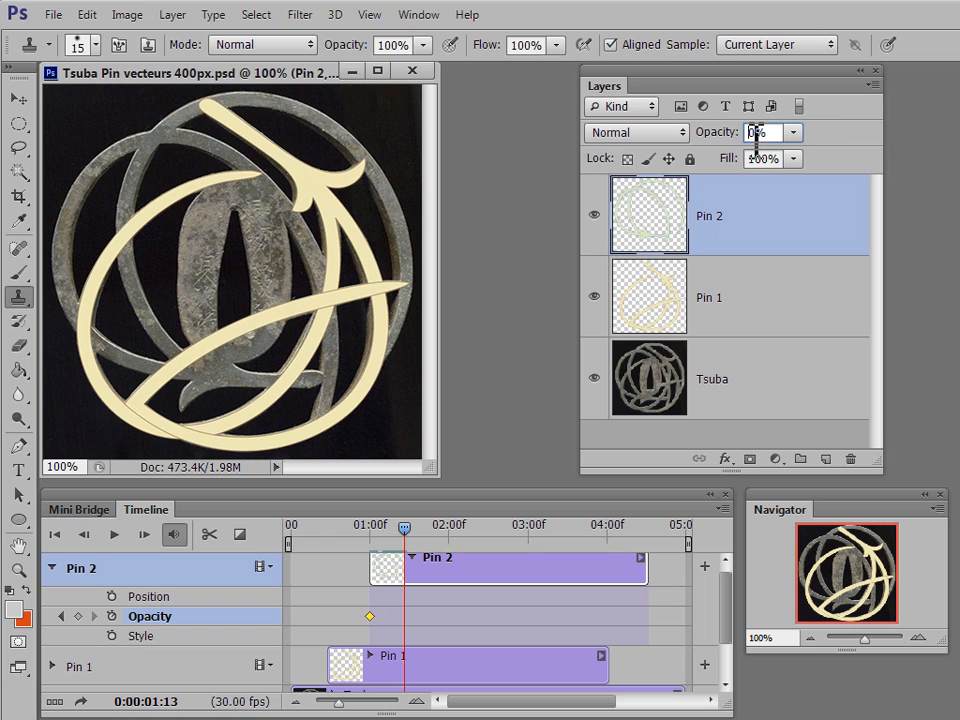
text(90)
key(Return)
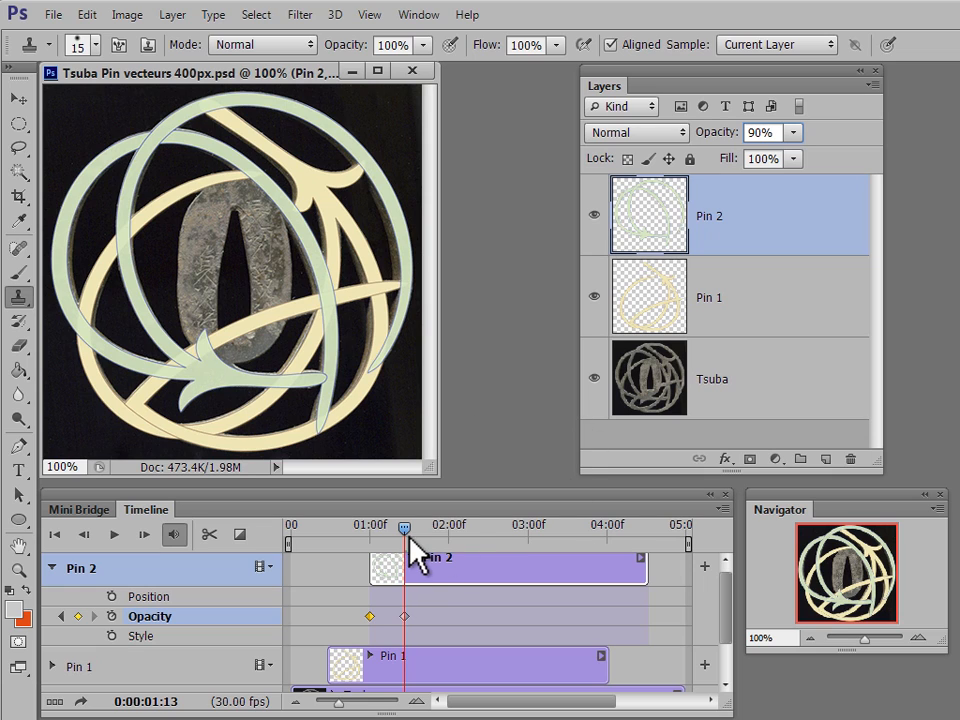
Step: Fade out Pin 2 with a 90% opacity keyframe at 04:02 and a 0% one at 04:15, then return to the timeline's start
drag(405, 527, 612, 524)
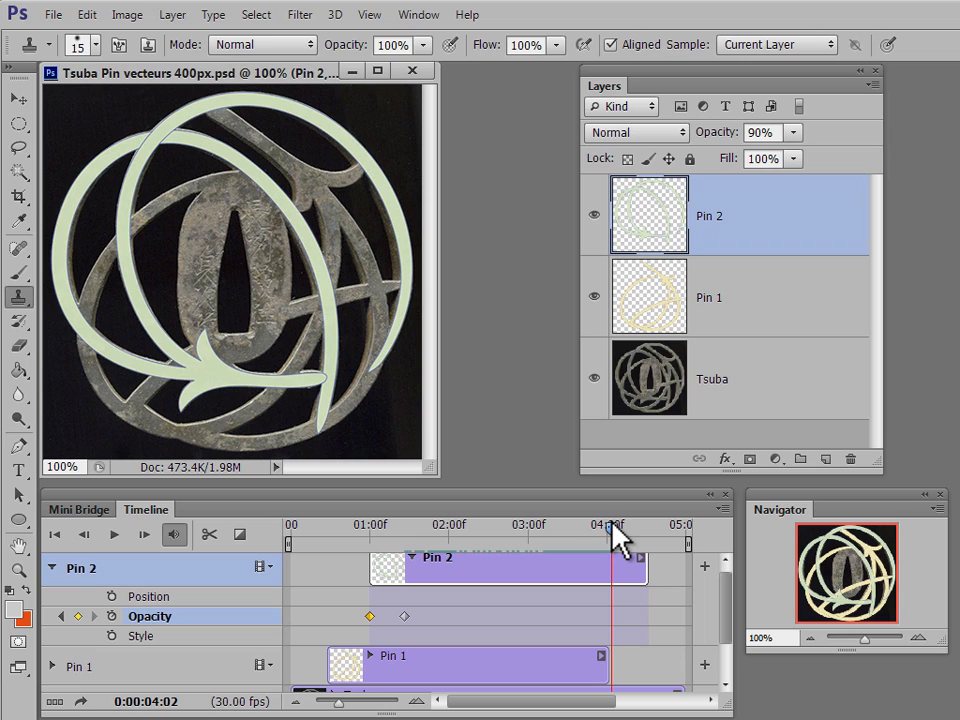
click(78, 616)
drag(616, 531, 645, 531)
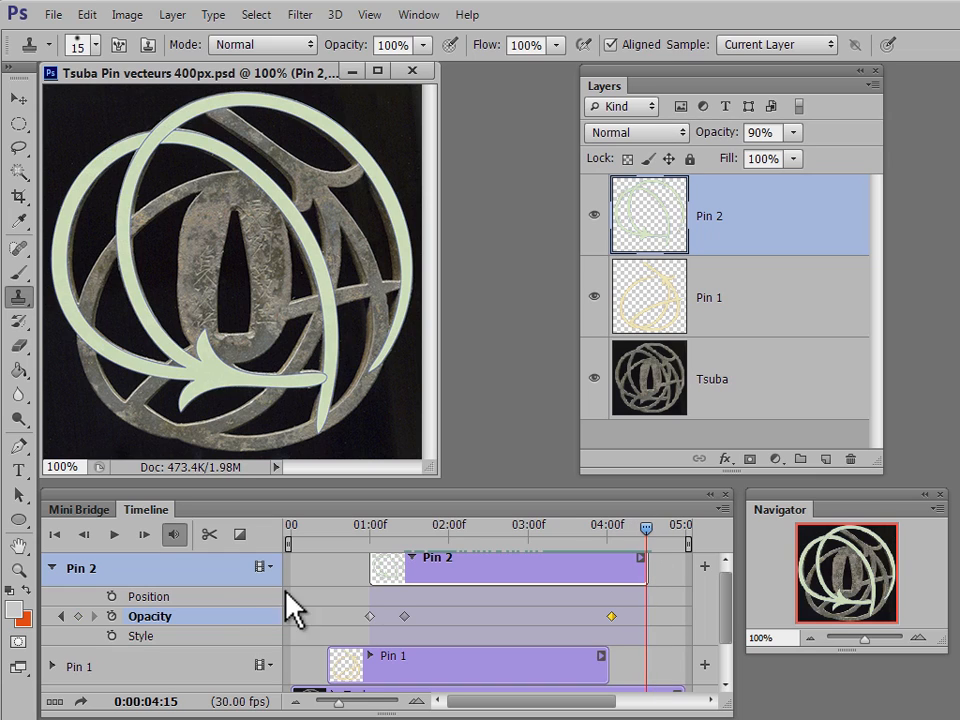
click(78, 616)
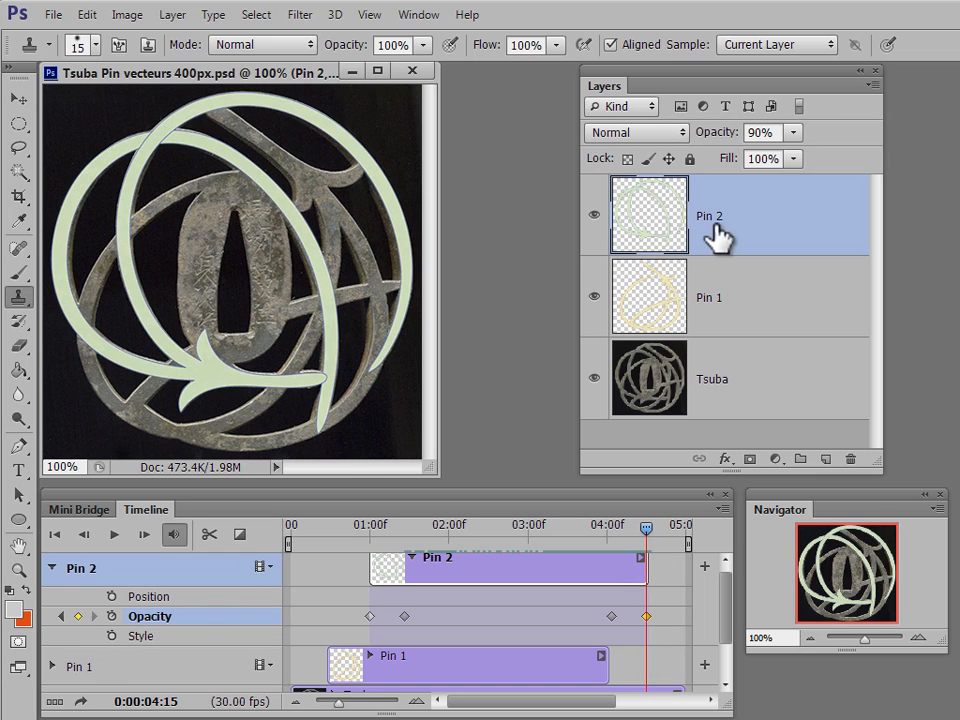
click(795, 132)
drag(793, 152, 660, 228)
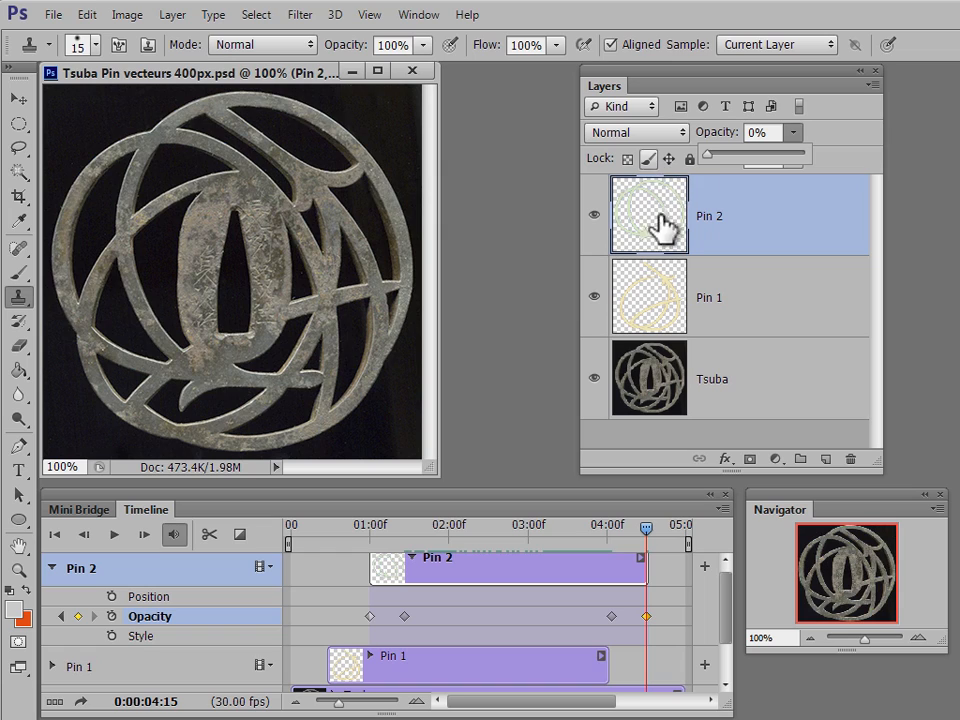
click(51, 568)
drag(643, 540, 287, 523)
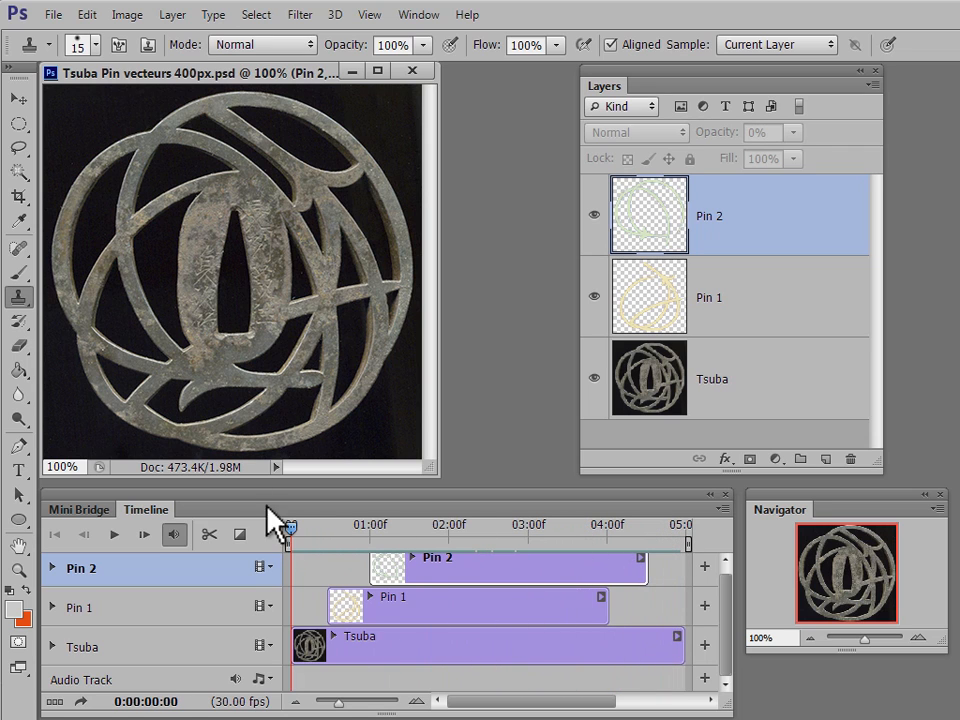
Step: Export the animation with Save for Web as Tsuba-Pin-vecteurs-400px.gif, looping Forever, in the 0330 GIF anime calques folder
click(54, 15)
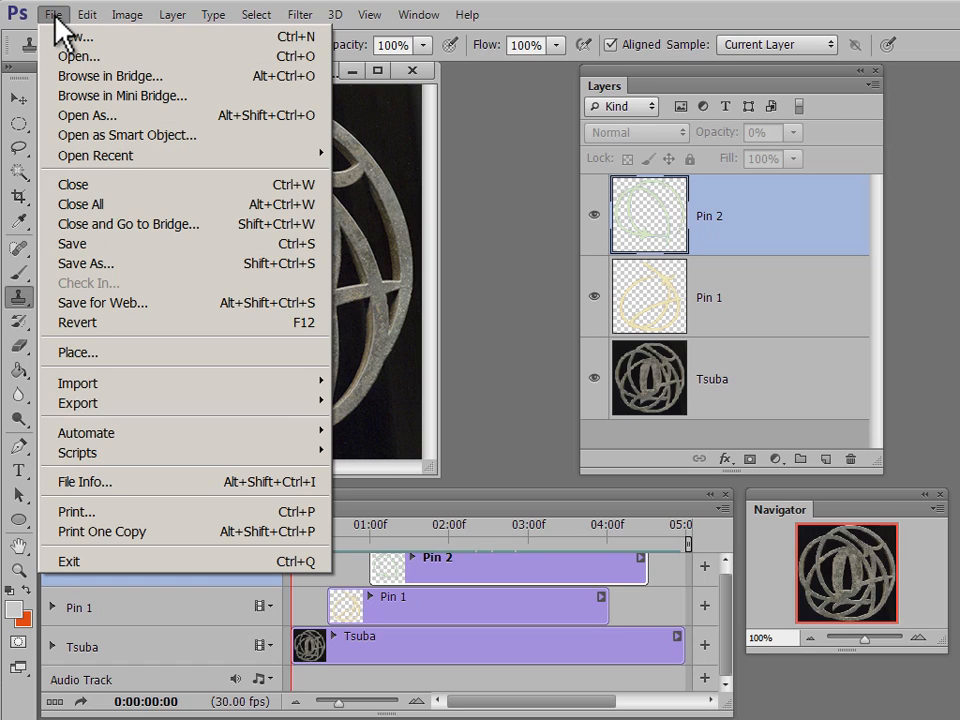
click(128, 303)
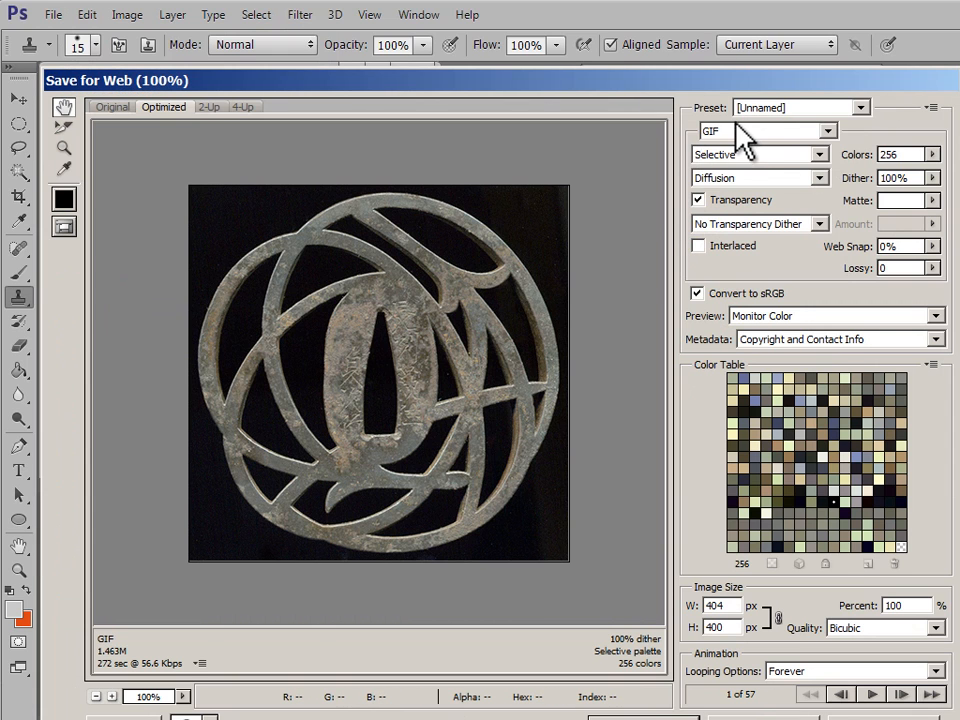
click(936, 672)
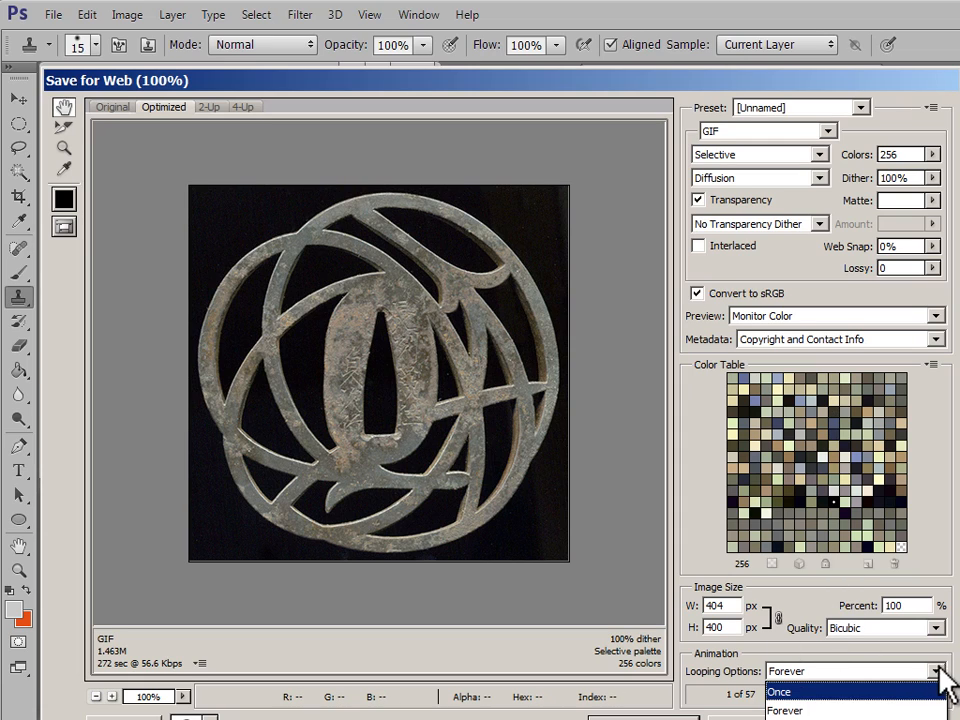
click(937, 672)
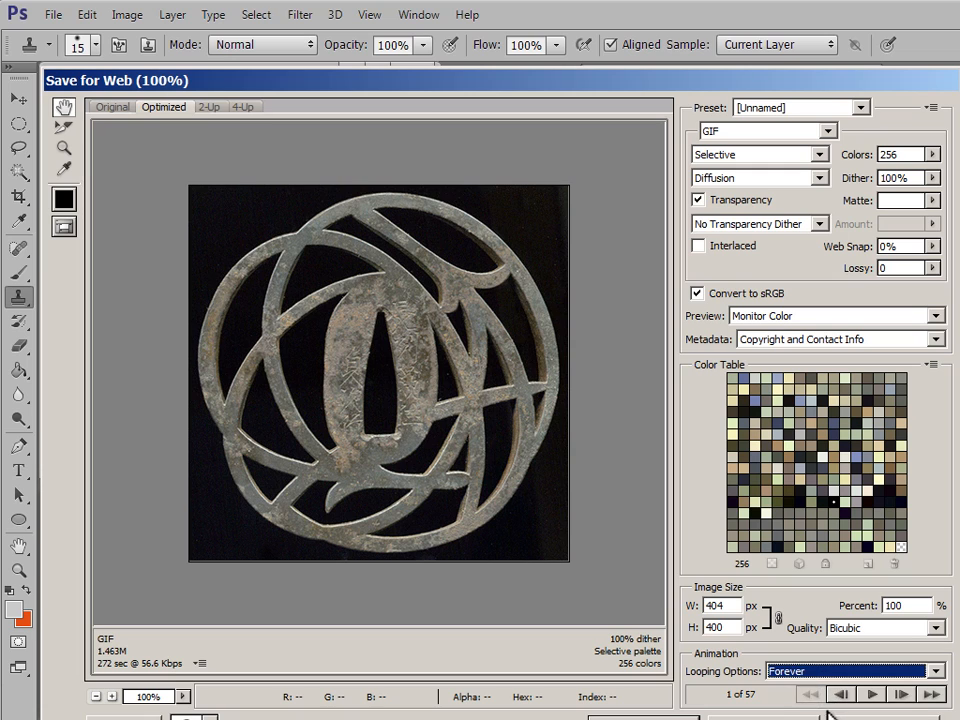
click(644, 718)
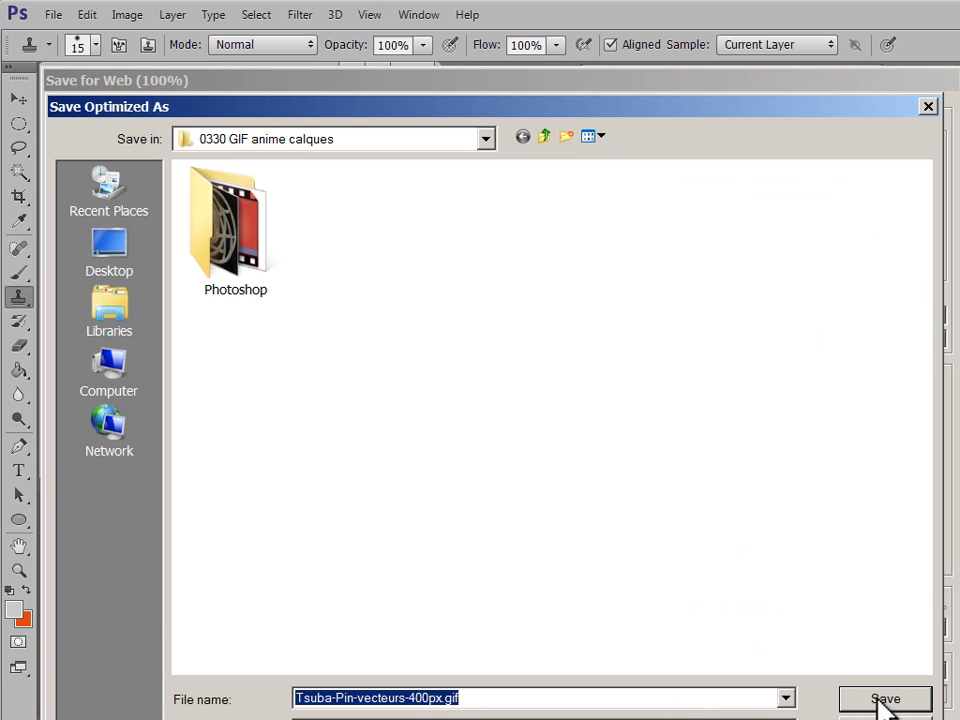
click(880, 702)
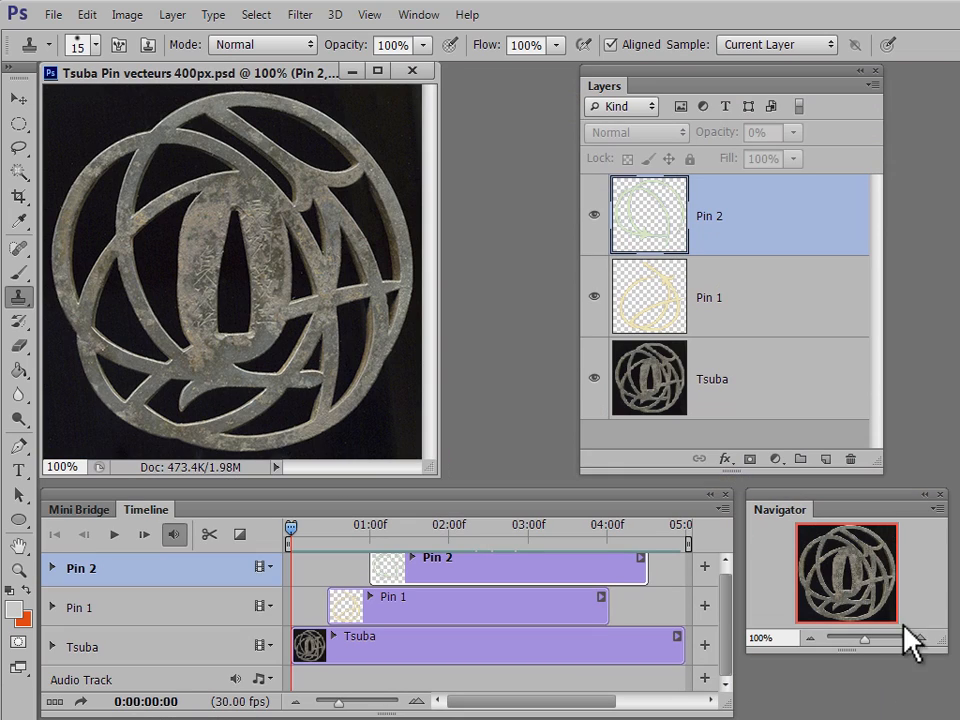
Step: Switch to the file explorer window and open Tsuba-Pin-vecteurs-400px.gif to check the exported animation
drag(903, 0, 839, 4)
double_click(750, 130)
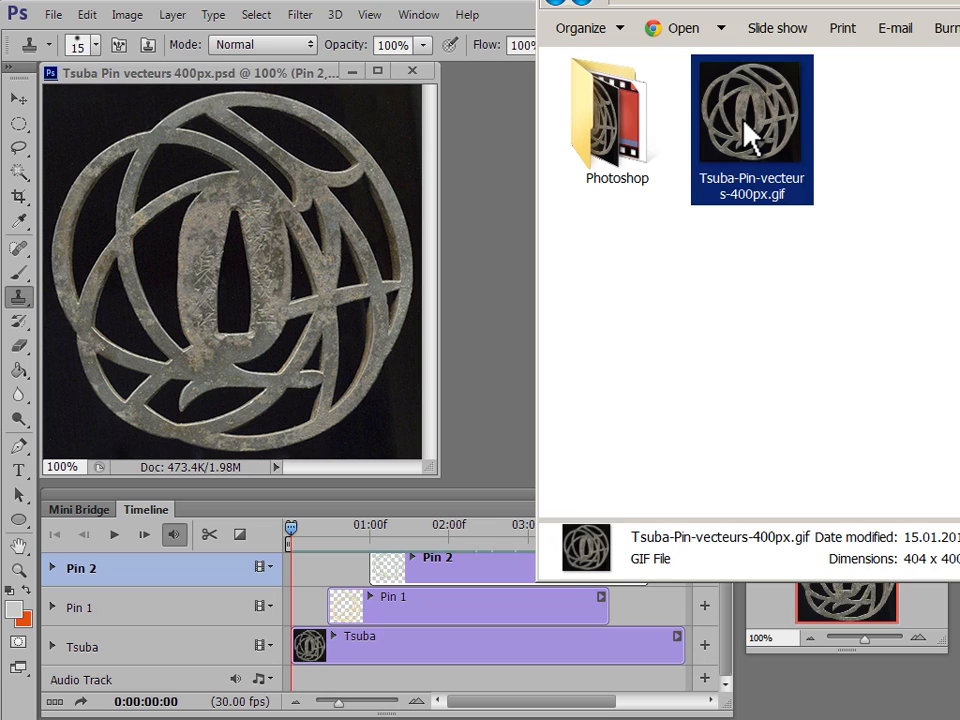